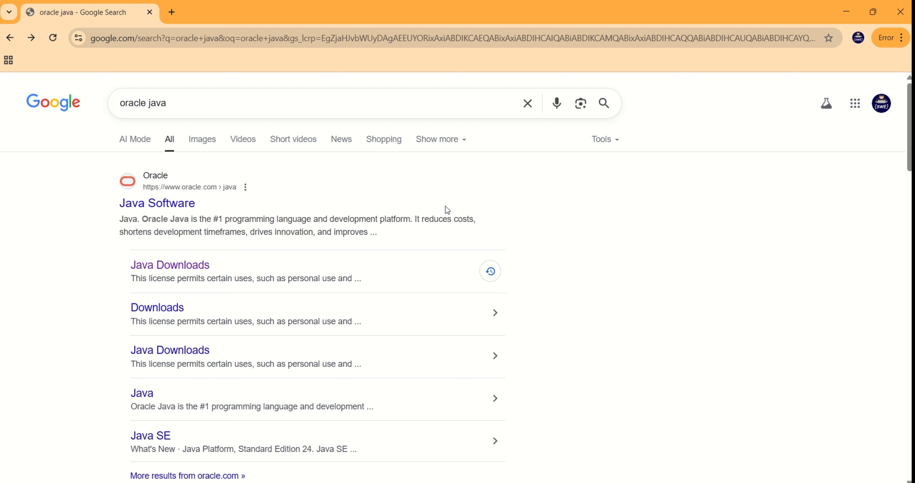
Step: Switch to Windows PowerShell and check the installed Java version with java -version
left_click(601, 482)
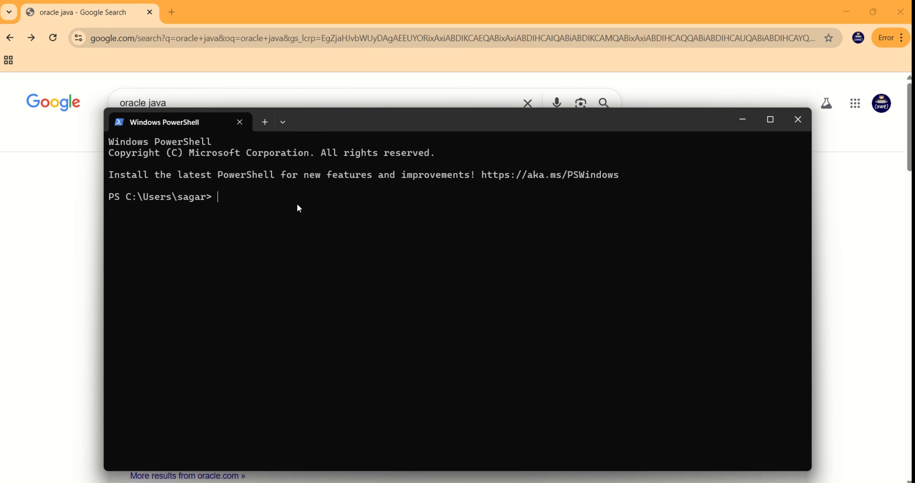
type("java -version")
key("Return")
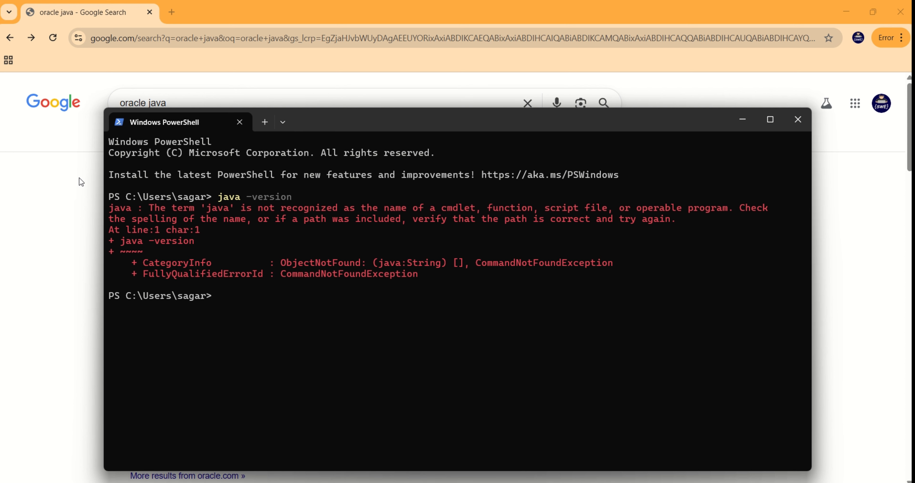
Step: Return to the browser, open Oracle's Java Downloads page from the search results and show the JDK 21 downloads for Windows
left_click(68, 173)
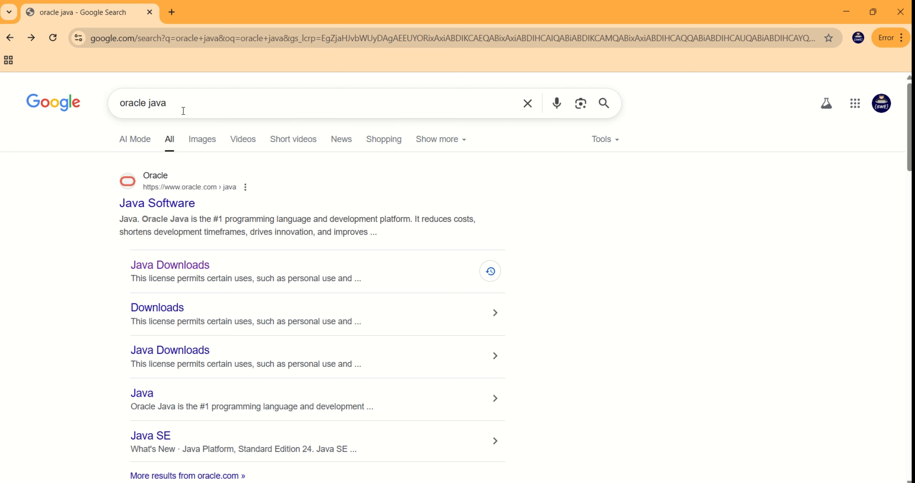
left_click(164, 269)
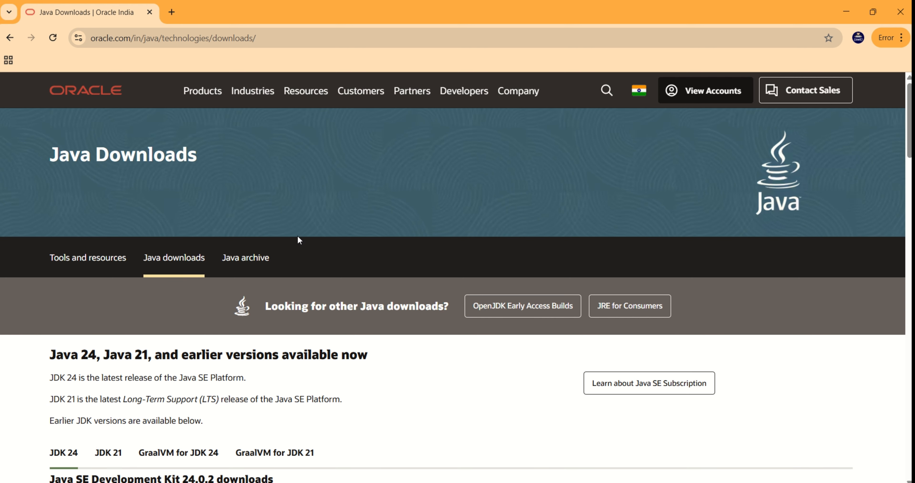
scroll(391, 250, "down", 3)
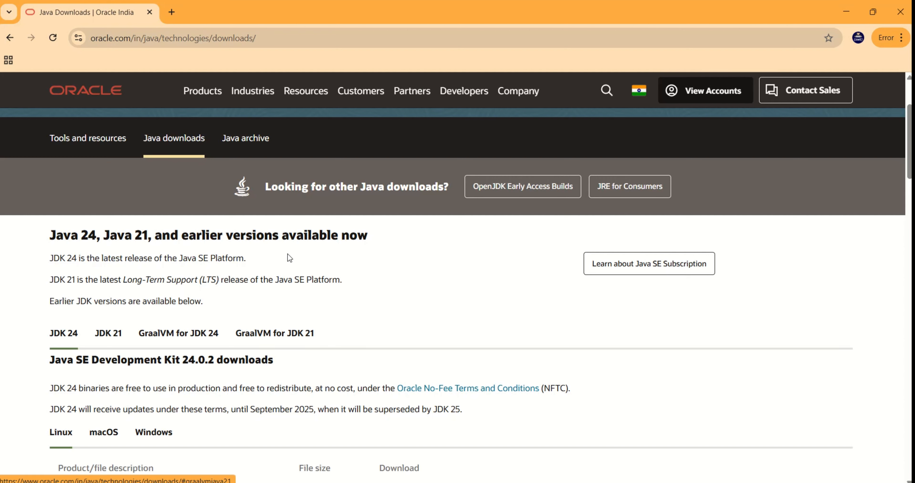
left_click(114, 341)
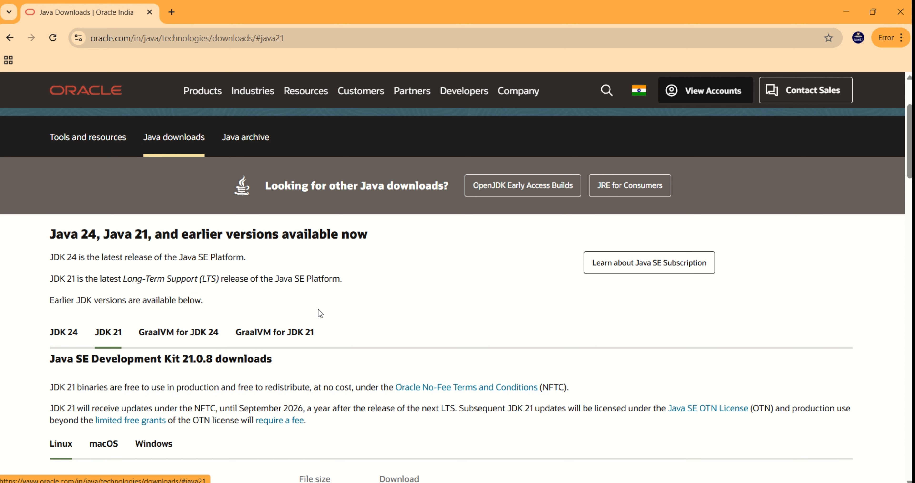
scroll(388, 300, "down", 3)
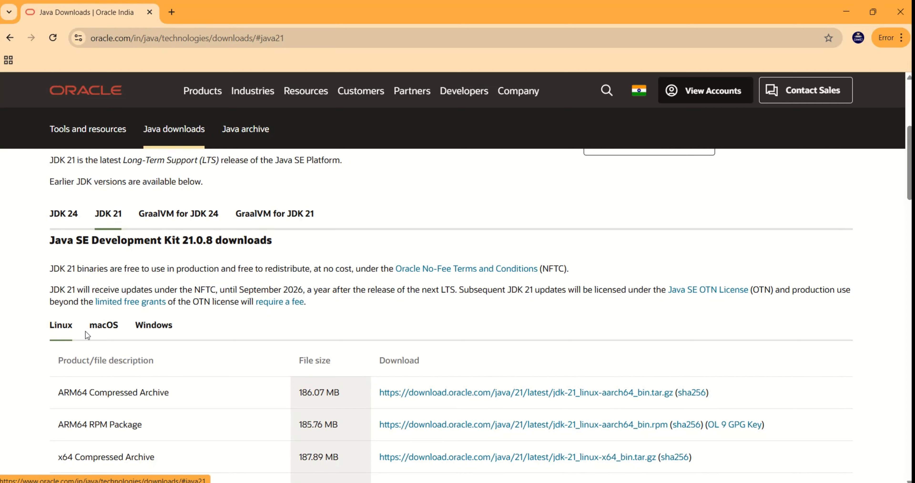
left_click(148, 335)
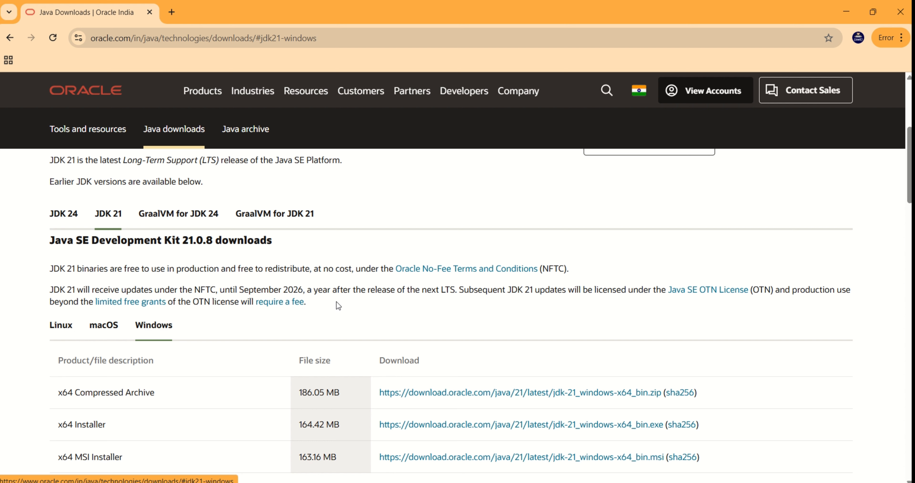
scroll(424, 301, "down", 3)
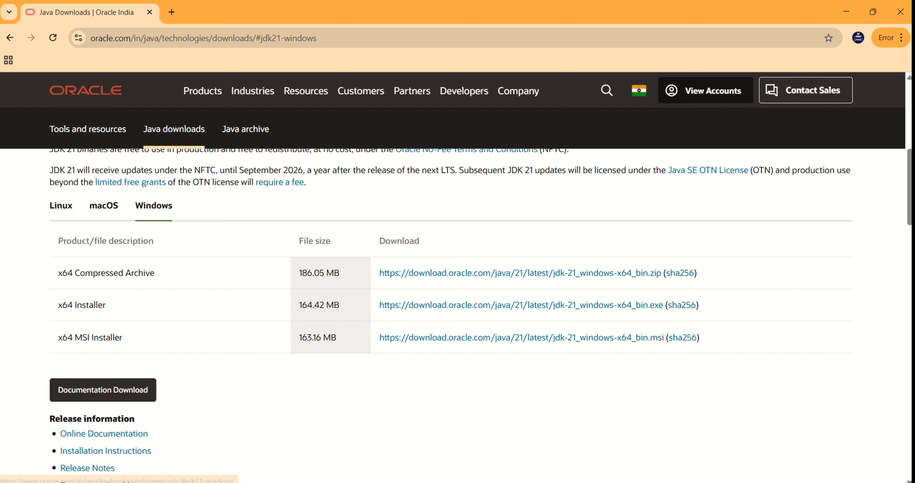
Step: Switch to File Explorer's Java folder and install the JDK with jdk-21_windows-x64_bin, keeping the default destination C:\Program Files\Java\jdk-21\
mouse_move(523, 482)
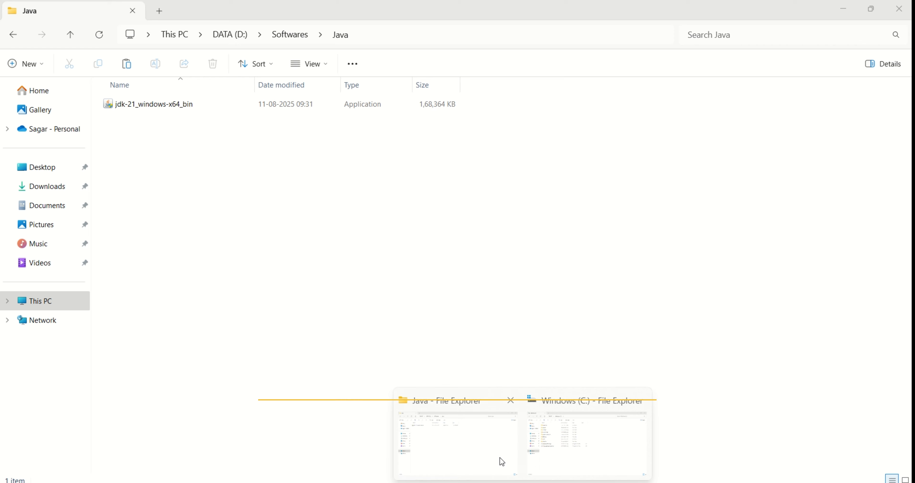
left_click(500, 461)
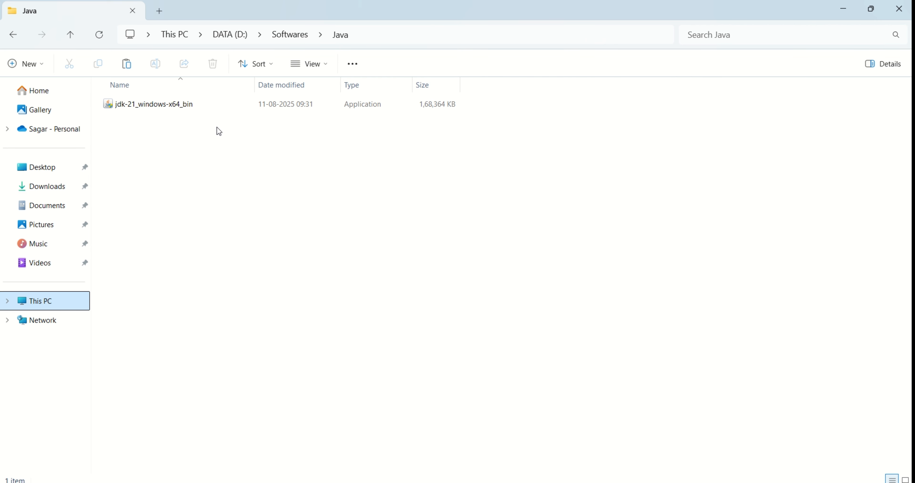
double_click(200, 110)
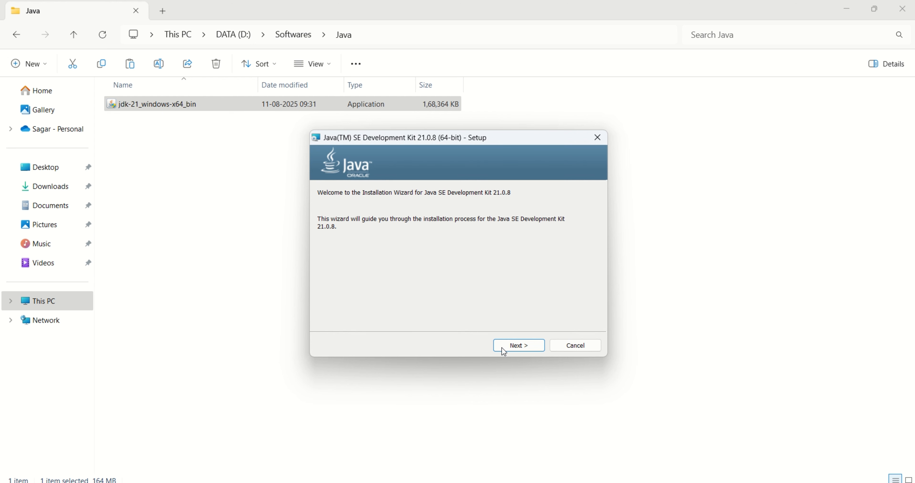
left_click(514, 346)
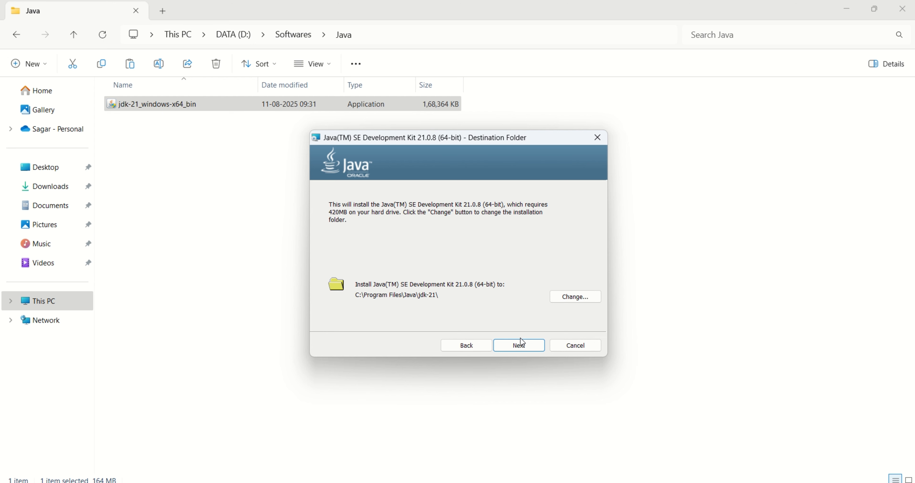
left_click(518, 344)
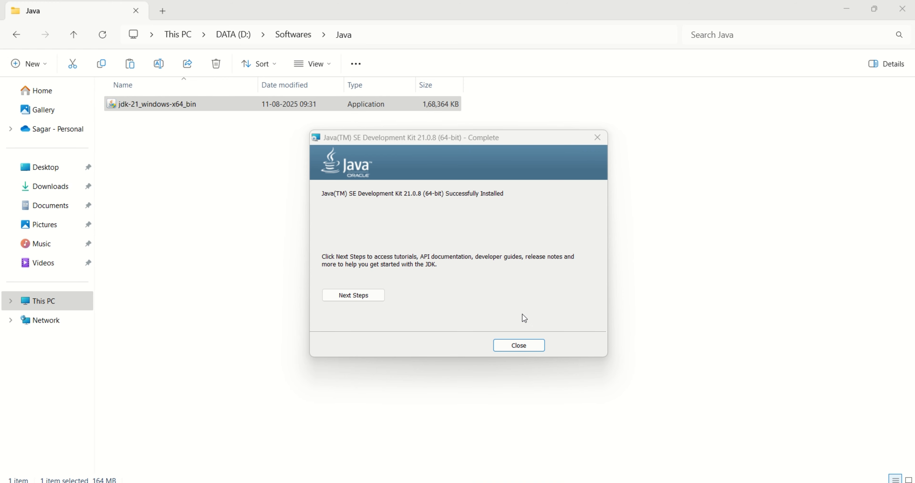
left_click(506, 347)
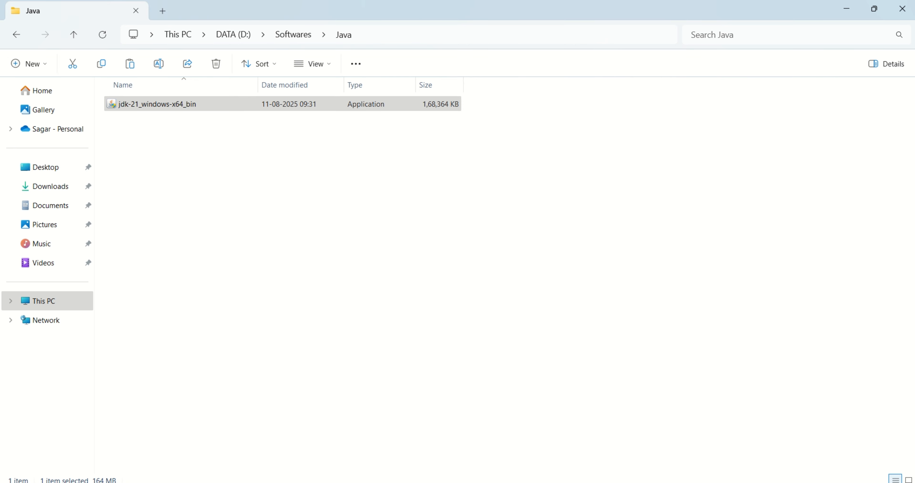
Step: Browse the C: drive to Program Files\Java\jdk-21\bin and copy the bin folder's path
left_click(526, 481)
left_click(539, 457)
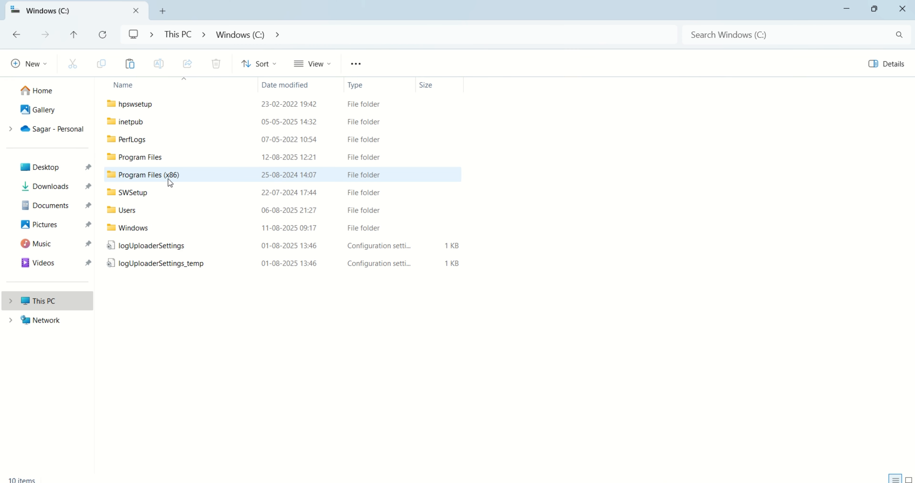
double_click(144, 158)
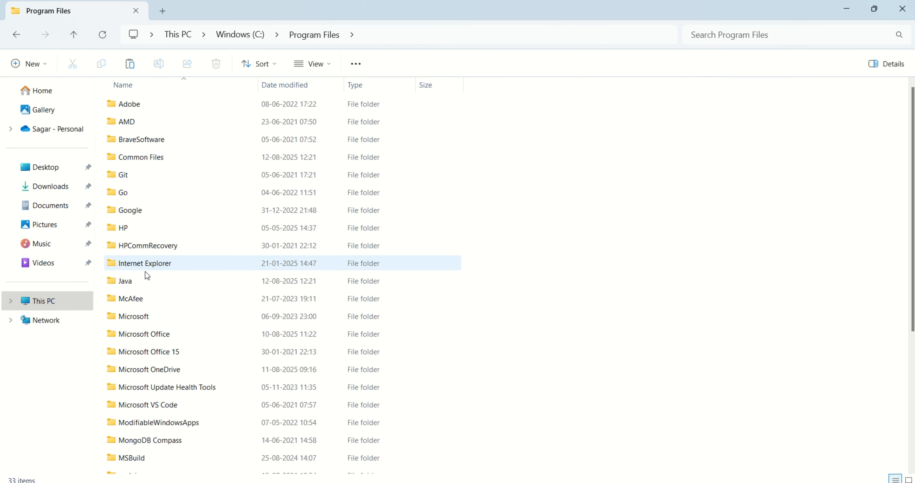
left_click(140, 281)
double_click(141, 282)
double_click(136, 107)
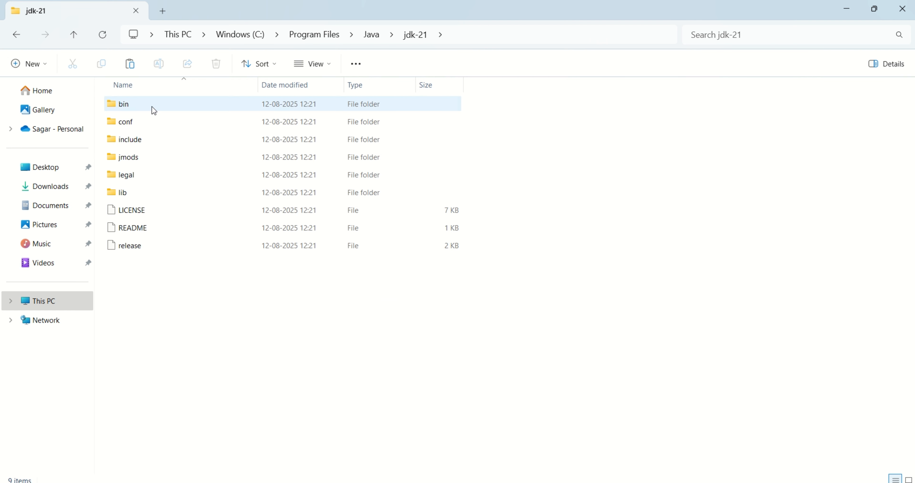
double_click(153, 107)
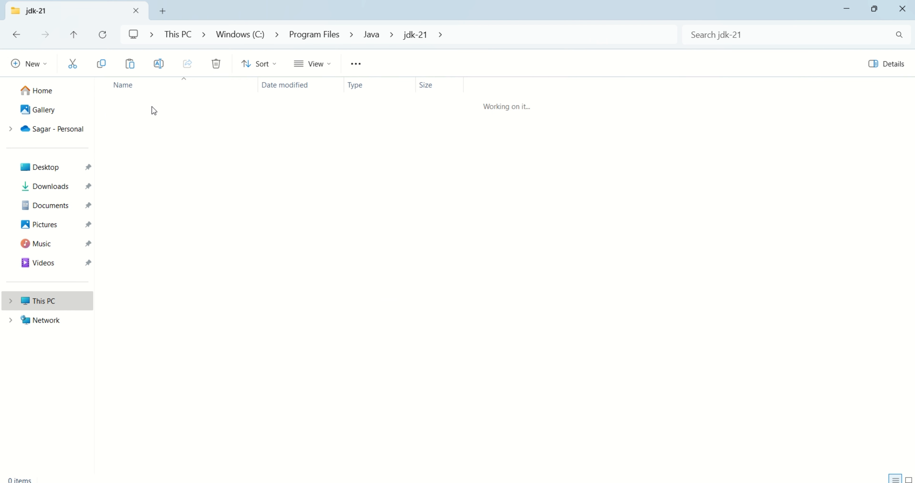
left_click(501, 37)
key("ctrl+c")
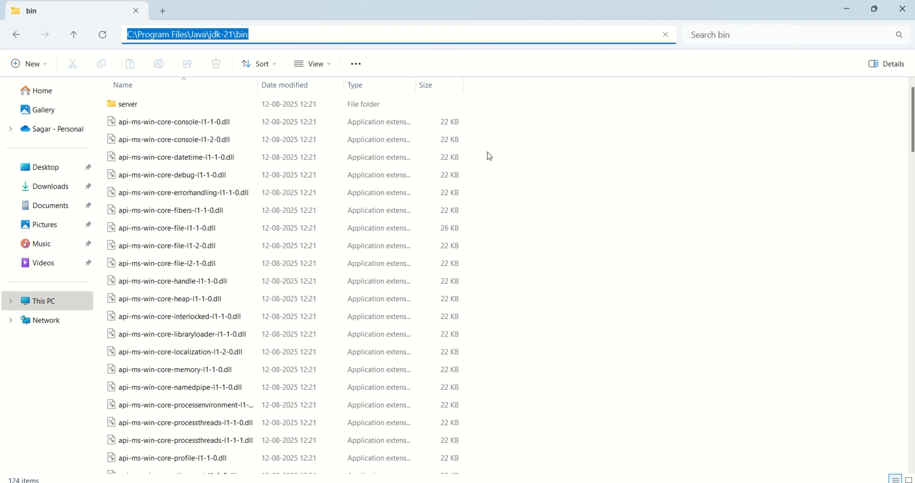
Step: Search Windows for the system environment variables settings and open the Environment Variables dialog
key("super")
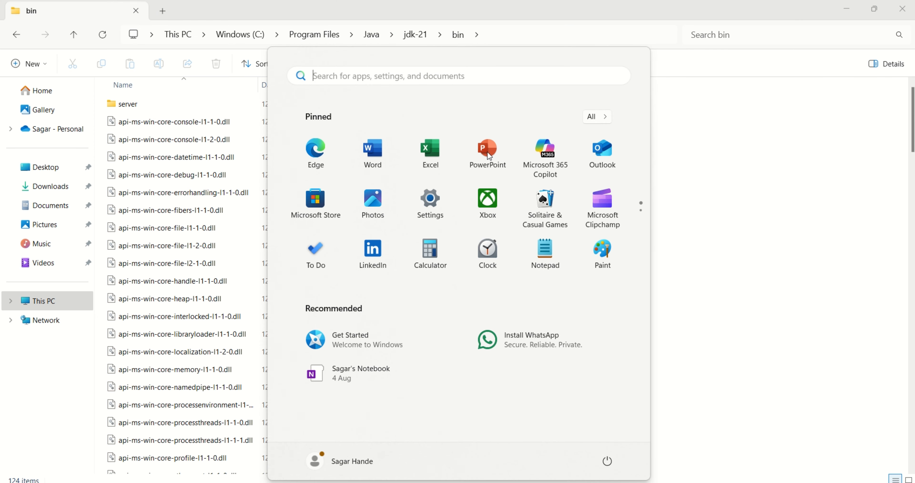
type("envi")
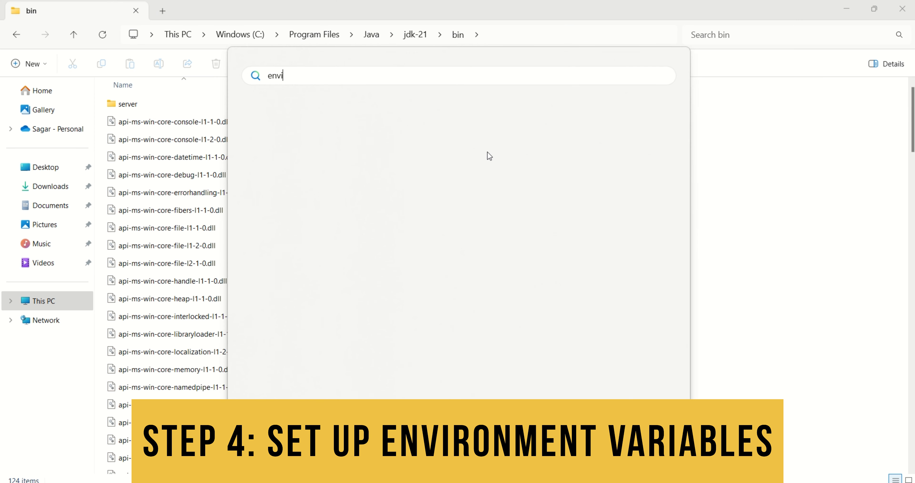
left_click(360, 171)
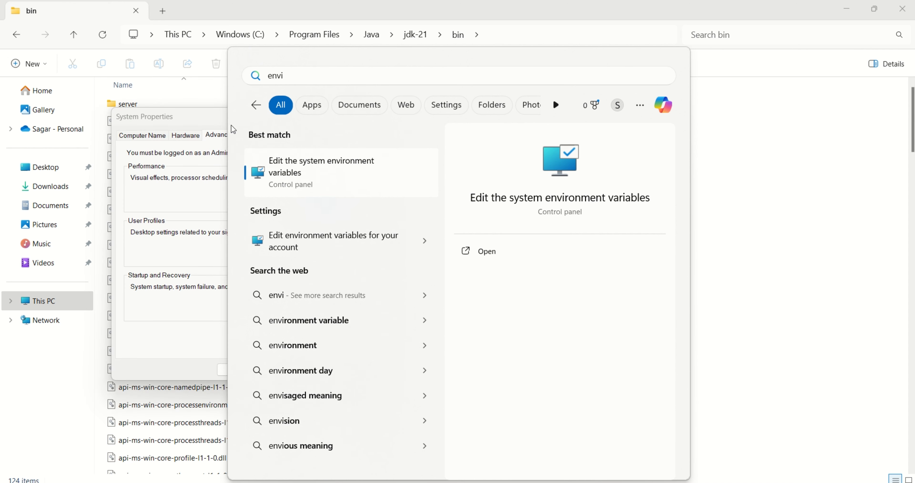
left_click(180, 122)
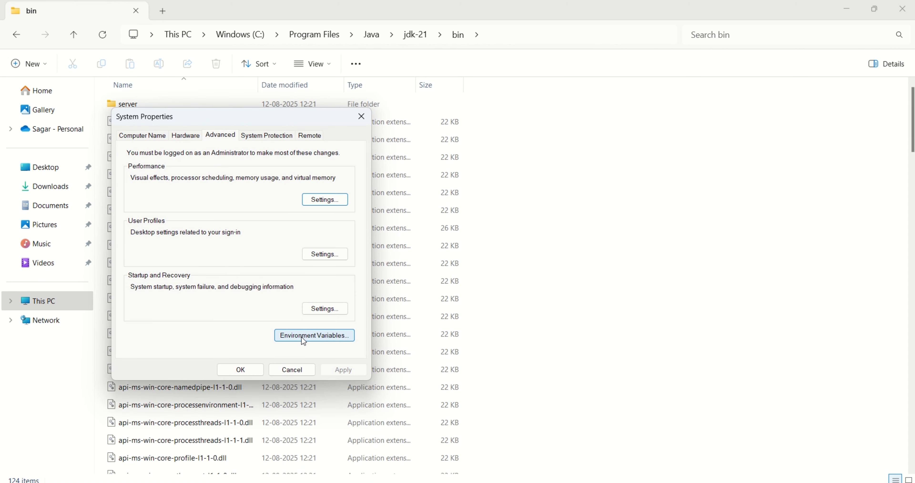
left_click(303, 338)
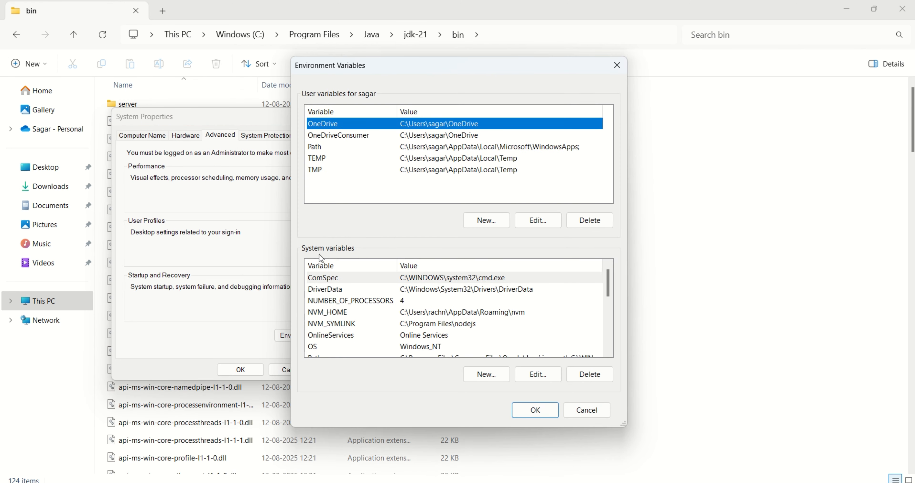
Step: Add C:\Program Files\Java\jdk-21\bin as a new entry in the system Path variable
scroll(341, 306, "down", 2)
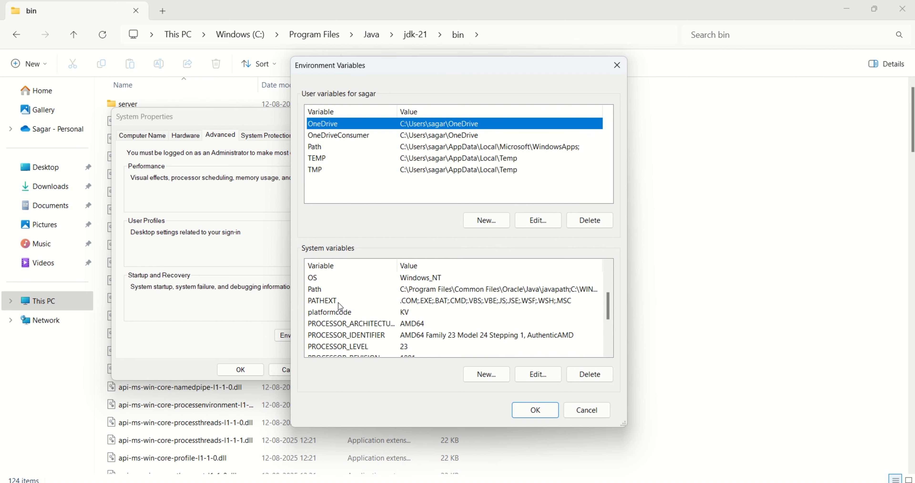
double_click(324, 291)
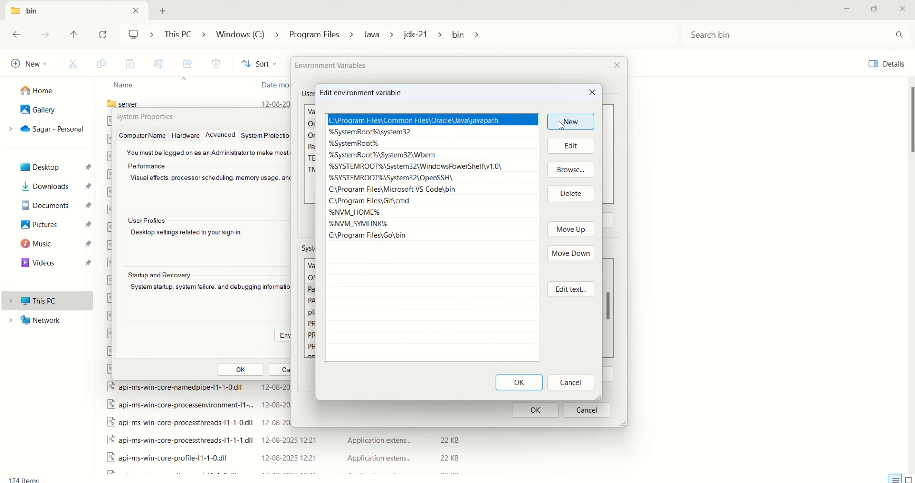
left_click(571, 122)
left_click(377, 259)
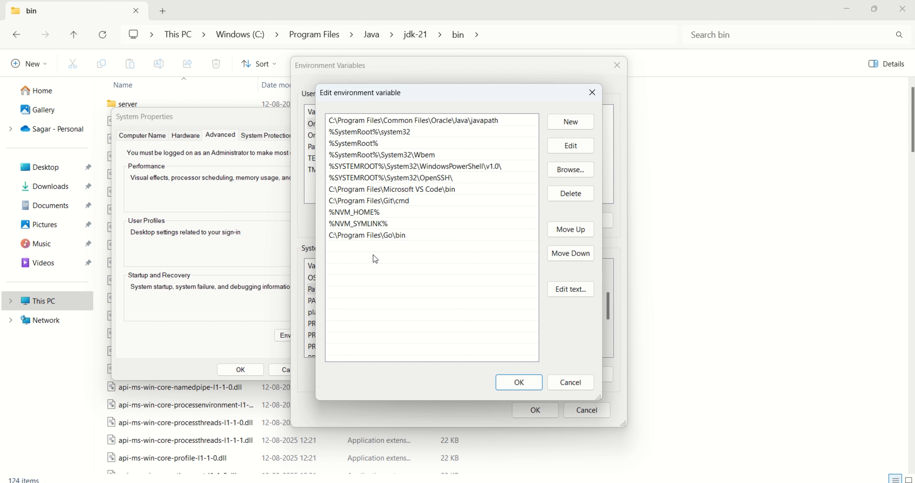
double_click(376, 249)
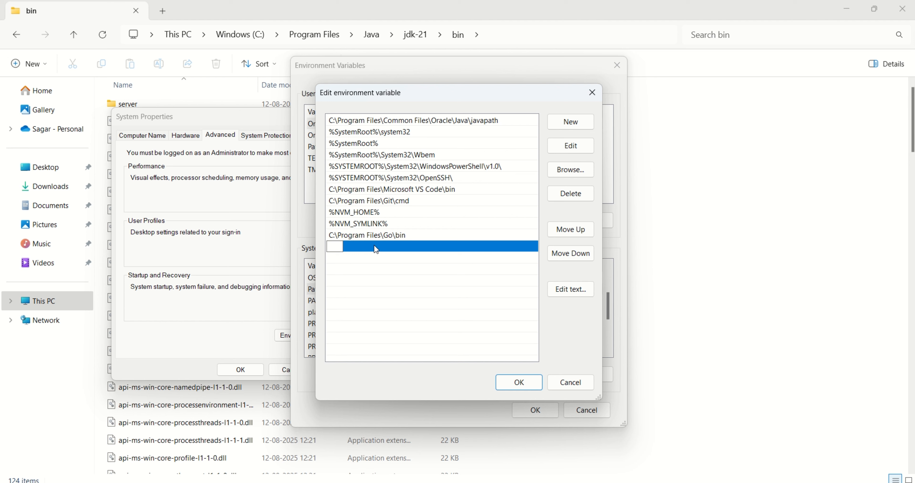
key("ctrl+v")
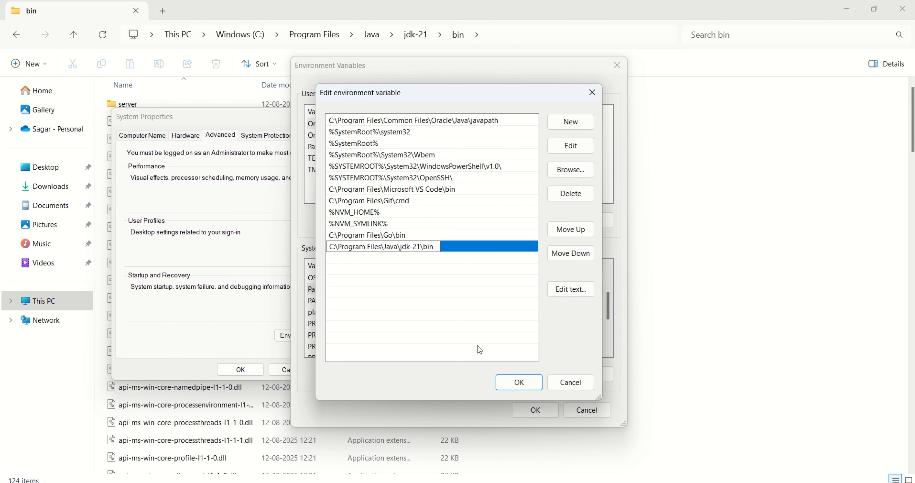
left_click(514, 385)
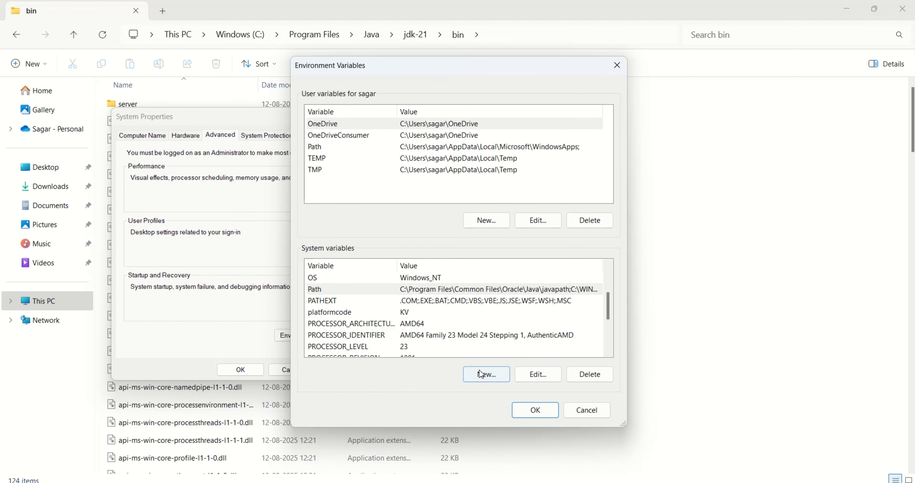
Step: Create a system variable named JAVA_HOME with the value C:\Program Files\Java\jdk-21
left_click(481, 373)
type("J")
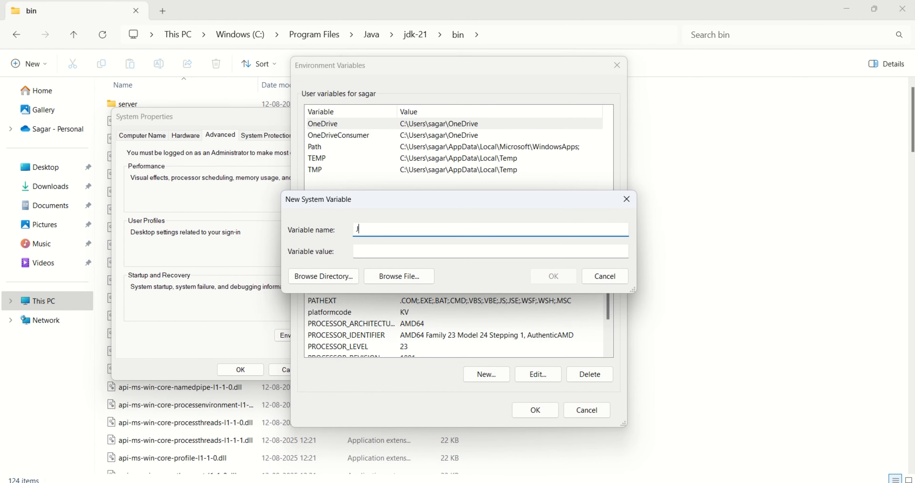
type("AVA_HOME")
left_click(452, 250)
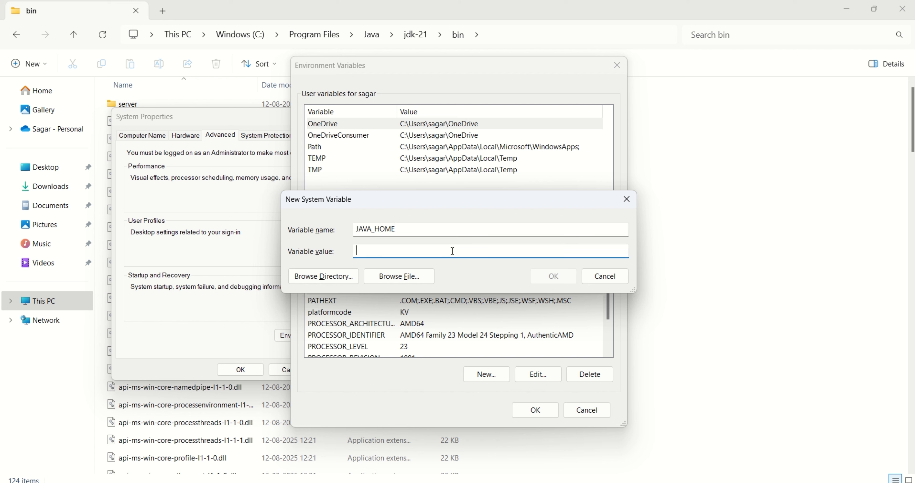
key("ctrl+v")
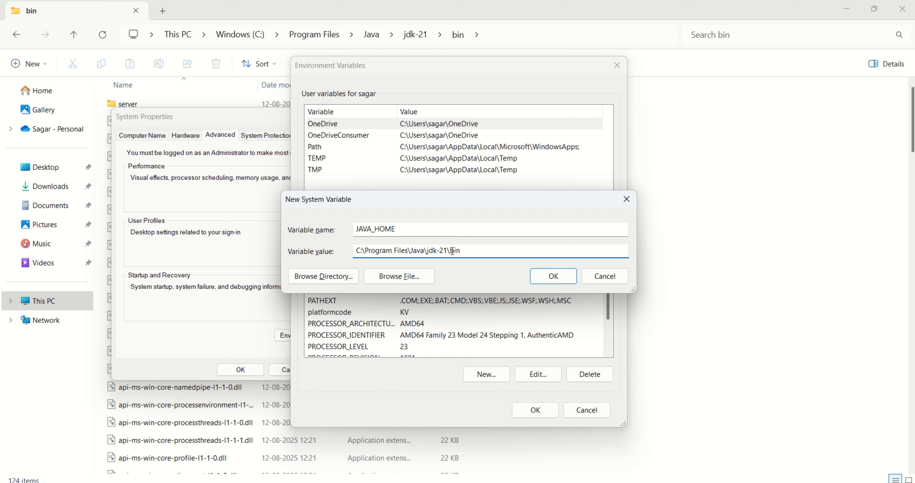
key("BackSpace")
key("BackSpace")
key("BackSpace")
key("BackSpace")
left_click(544, 278)
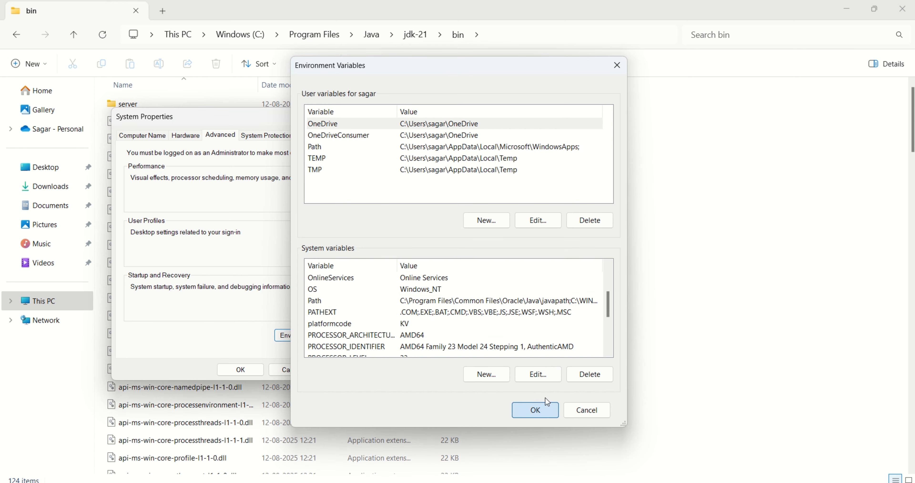
Step: Save the environment variable changes and close both the Environment Variables and System Properties dialogs
left_click(545, 405)
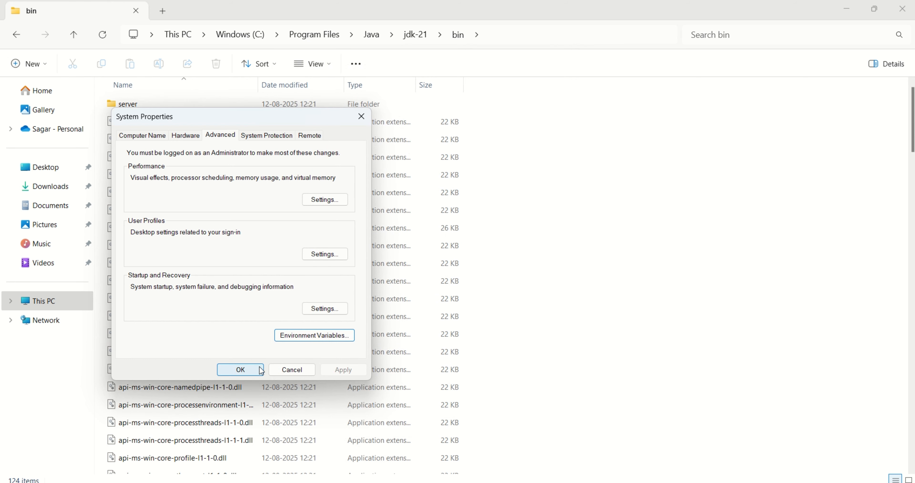
left_click(240, 370)
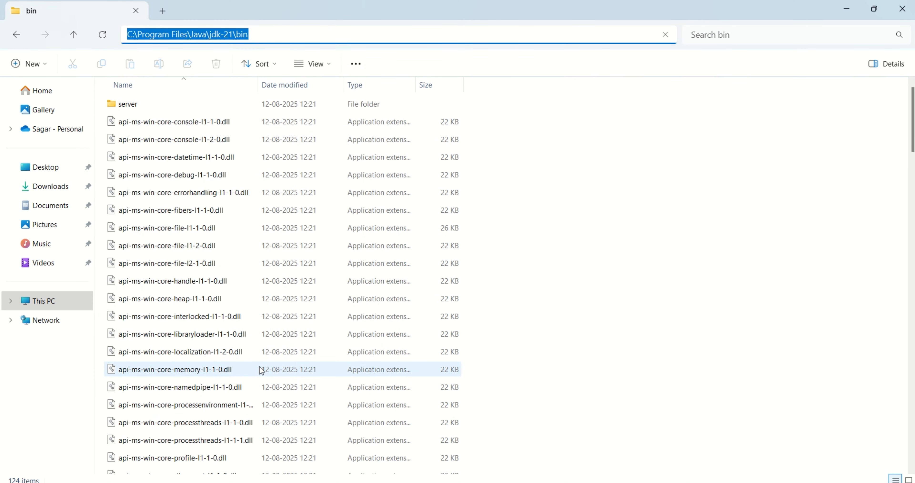
Step: Switch to Windows PowerShell and run java -version in a fresh session to check the installed Java version
left_click(377, 482)
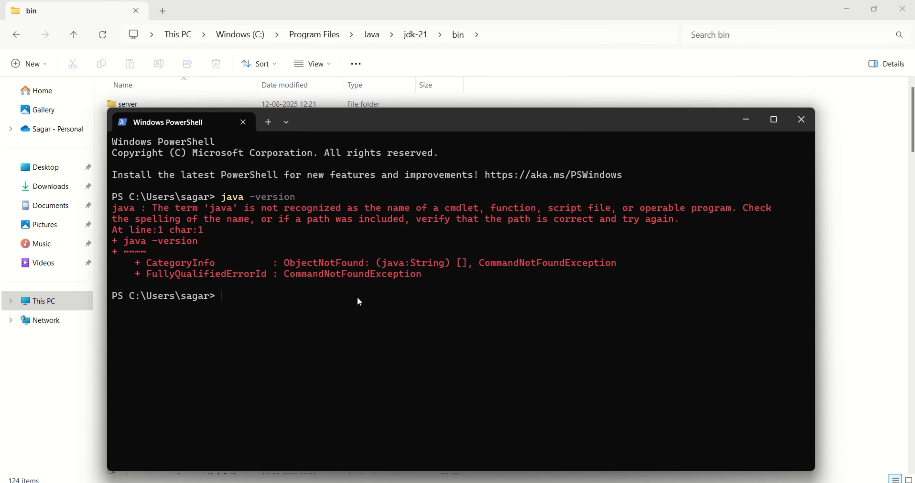
key("Up")
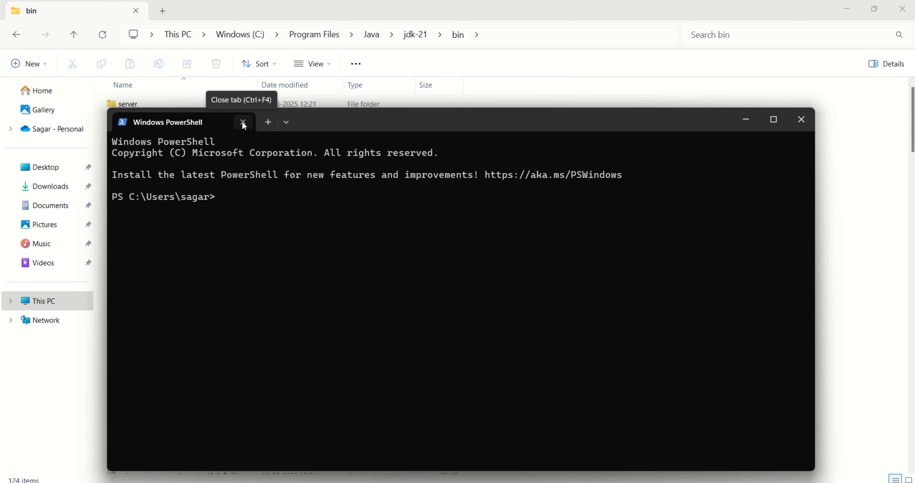
type("jav")
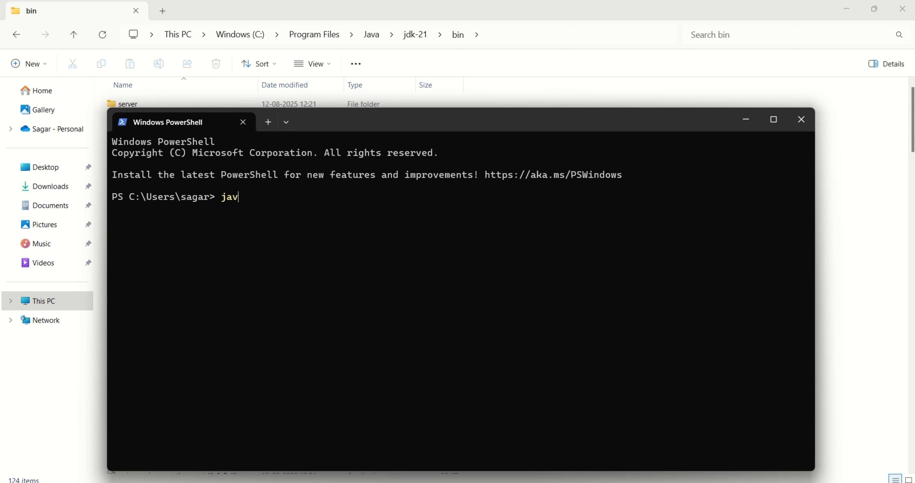
type("a -version")
key("Return")
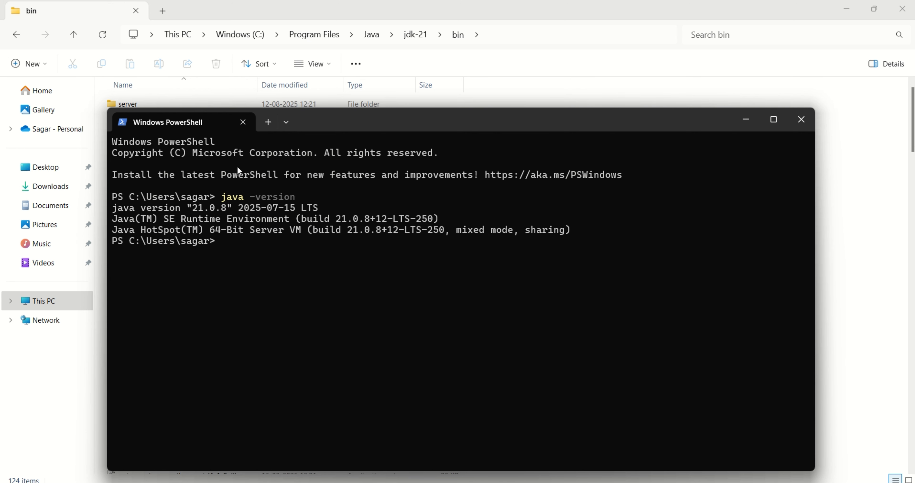